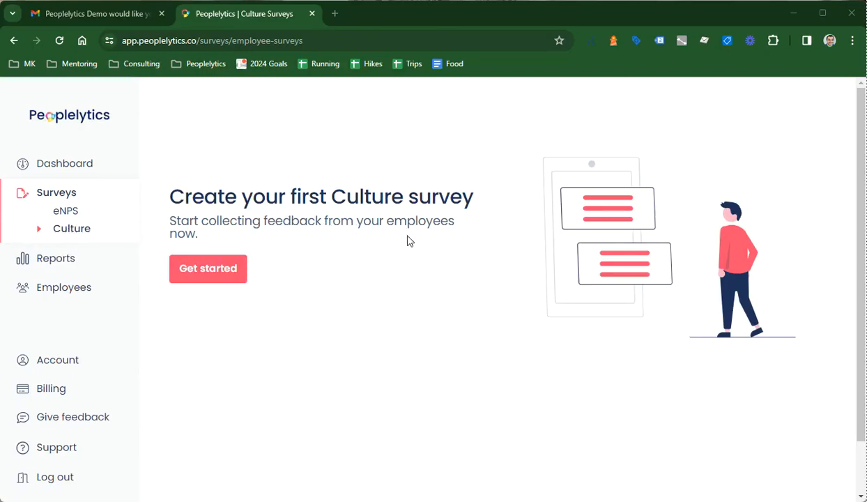
Start a new culture survey using the Work-Life Balance Survey from Personal & Professional Experience and continue to its questions.
left_click(220, 276)
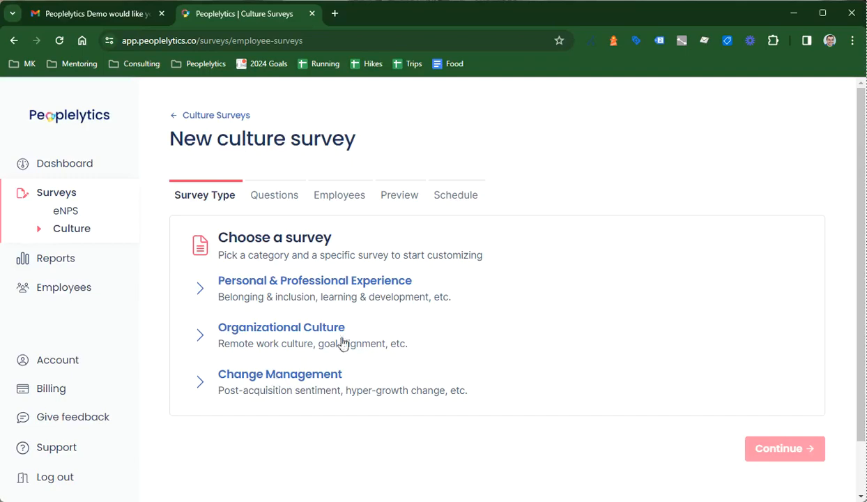
left_click(282, 283)
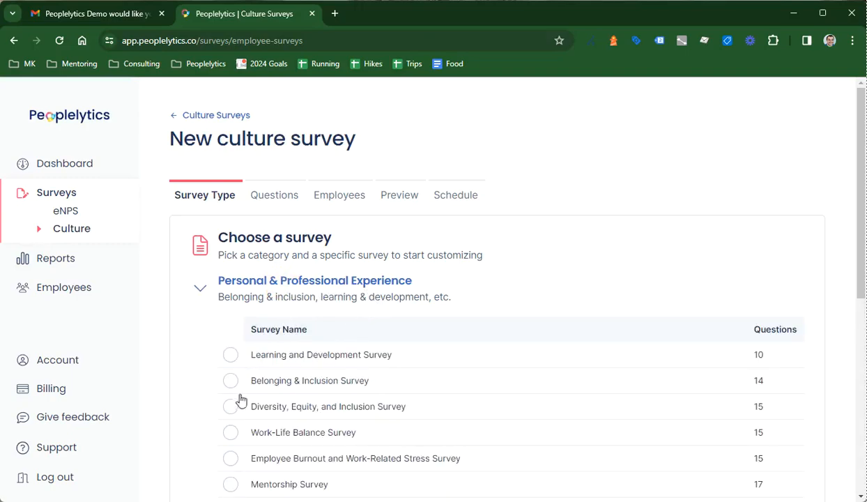
left_click(231, 434)
scroll(773, 357, "down", 3)
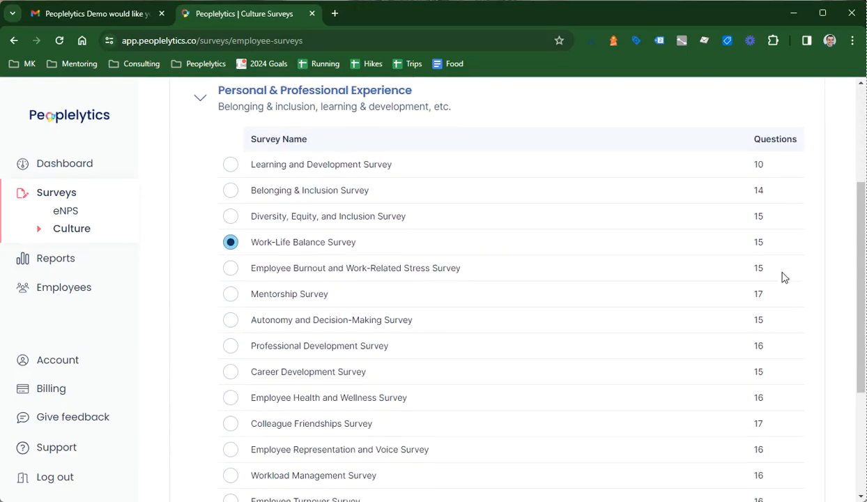
scroll(782, 277, "down", 3)
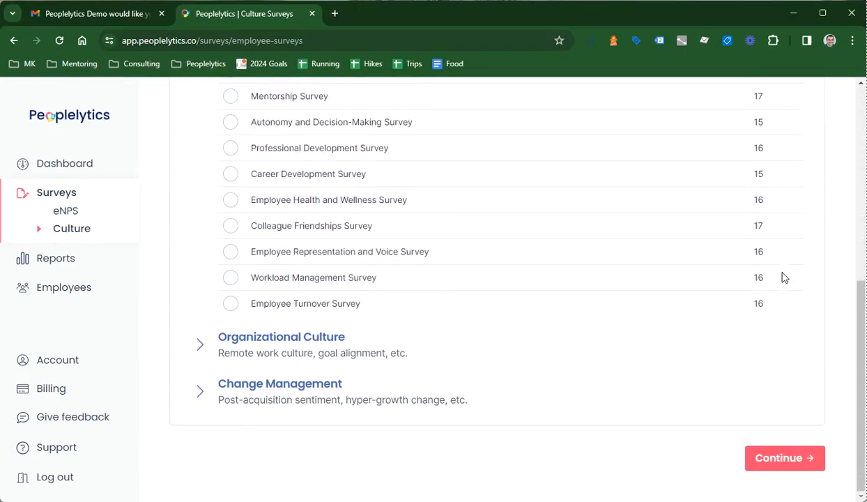
left_click(790, 465)
scroll(808, 352, "up", 20)
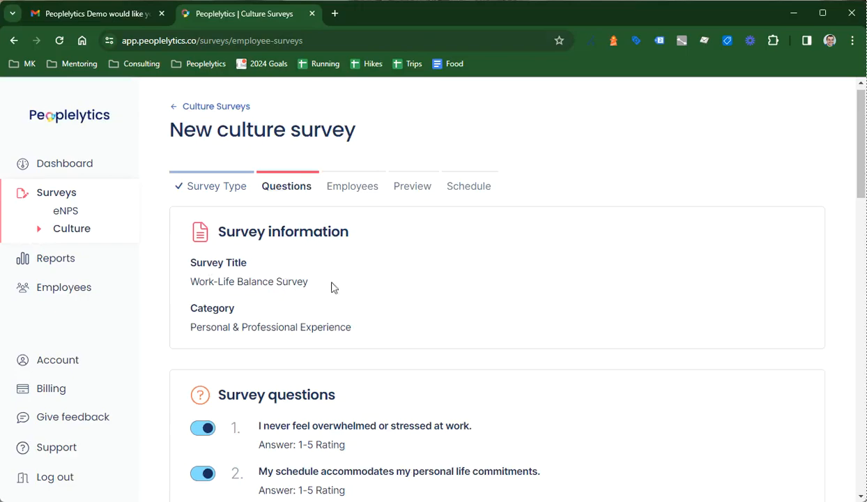
Turn off survey questions 2 through 14.
scroll(395, 284, "down", 3)
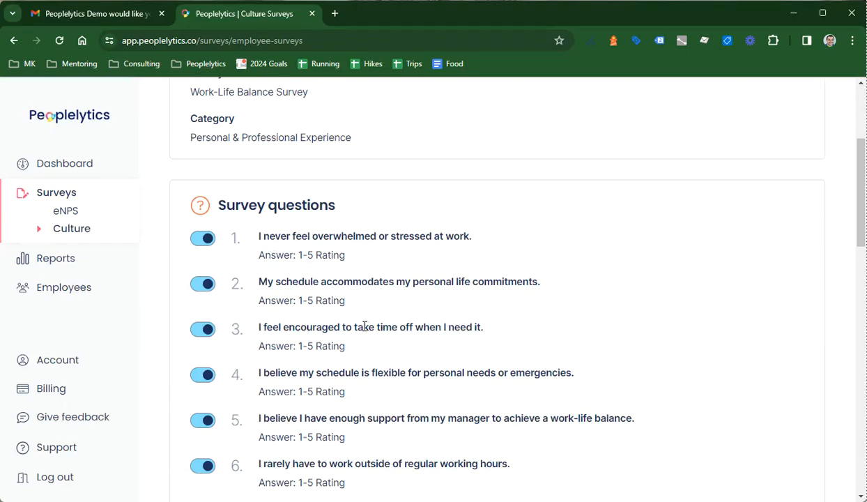
scroll(364, 325, "down", 6)
scroll(358, 331, "up", 3)
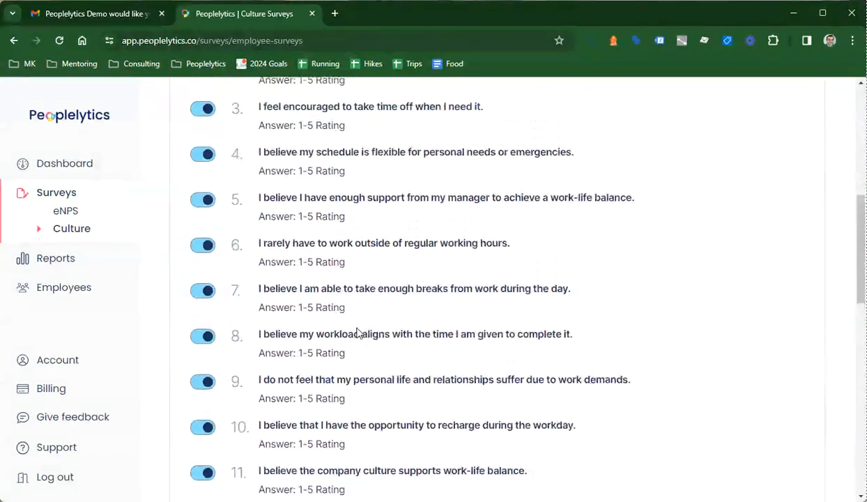
scroll(357, 333, "up", 3)
left_click(202, 220)
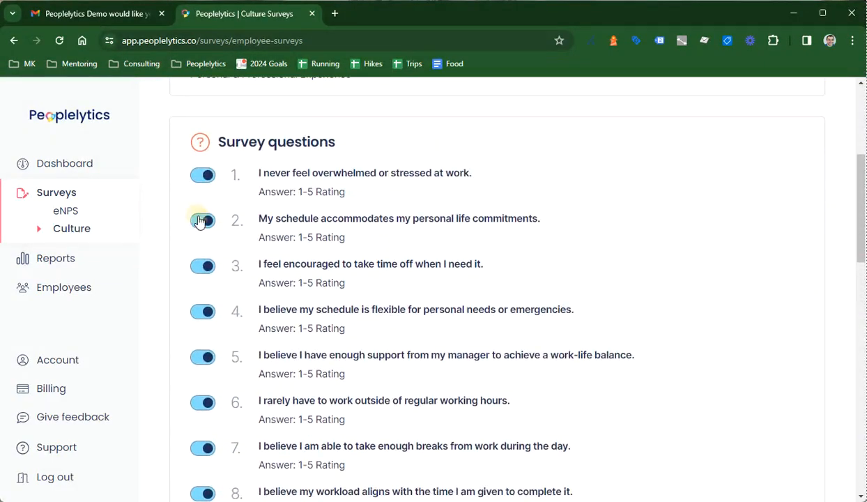
left_click(203, 269)
left_click(204, 313)
left_click(202, 357)
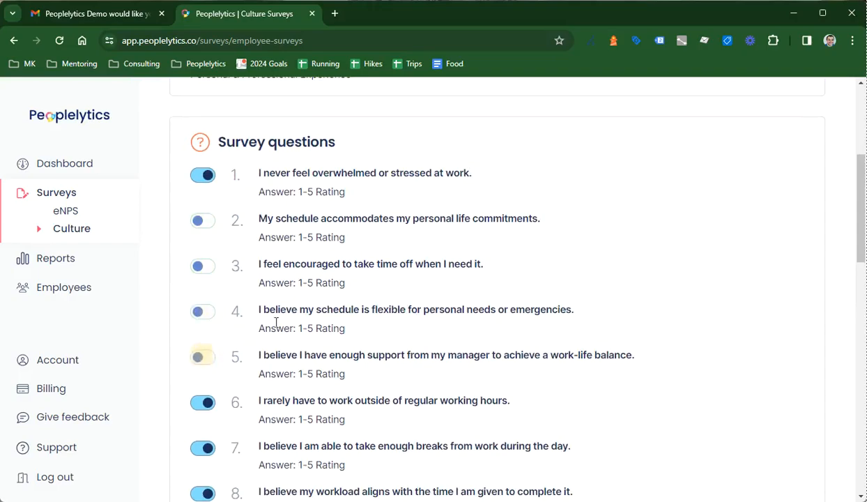
scroll(276, 321, "down", 3)
left_click(204, 213)
left_click(200, 258)
left_click(212, 304)
scroll(501, 328, "down", 2)
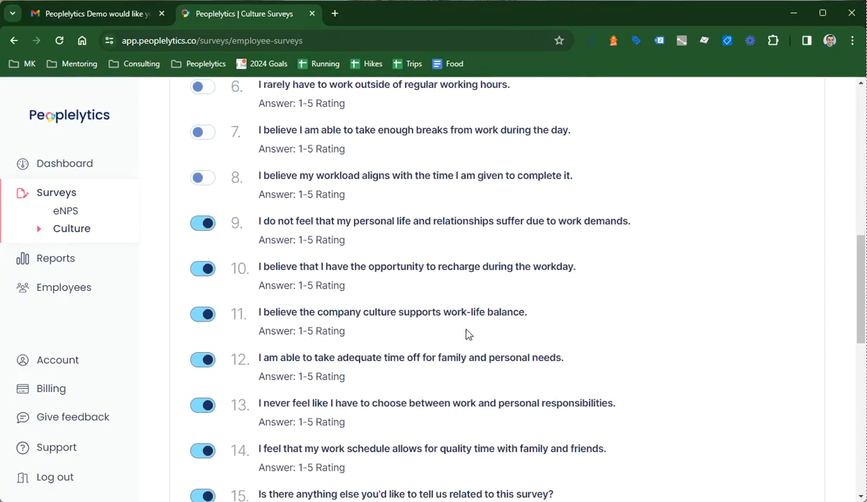
left_click(201, 223)
left_click(200, 268)
left_click(198, 317)
left_click(203, 359)
scroll(202, 313, "down", 3)
left_click(204, 223)
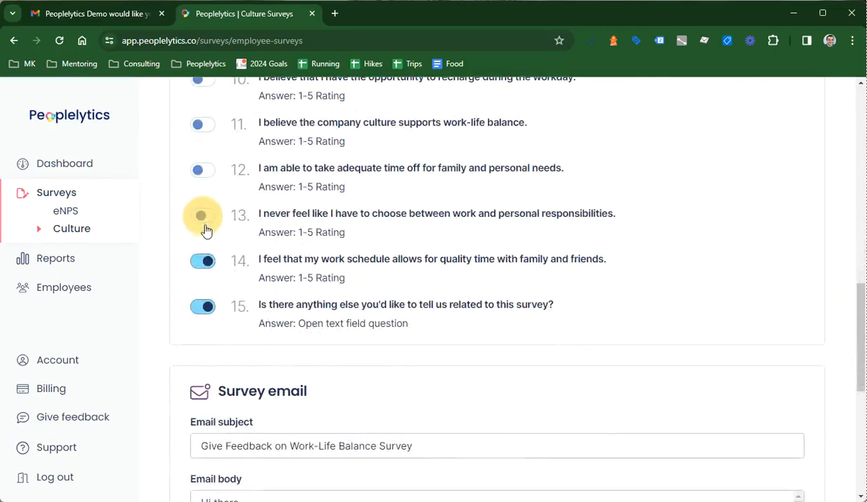
left_click(202, 261)
Turn question 6, "I rarely have to work outside of regular working hours.", back on.
scroll(345, 272, "up", 5)
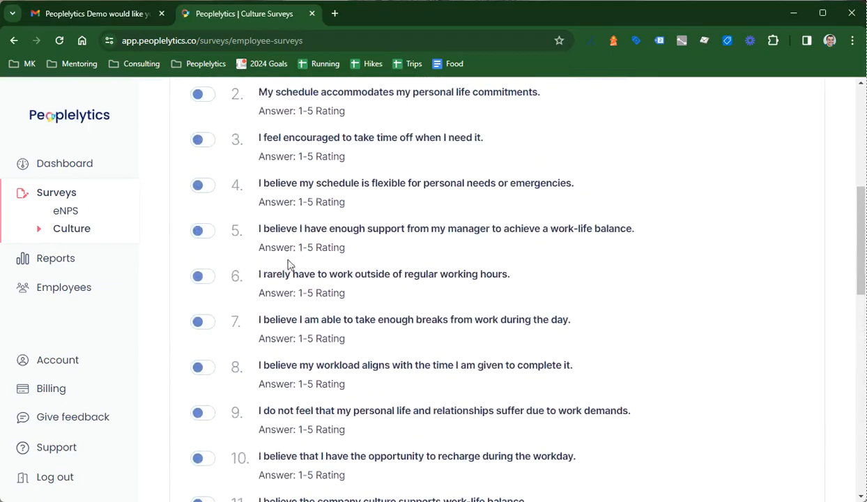
left_click(204, 276)
scroll(494, 240, "up", 2)
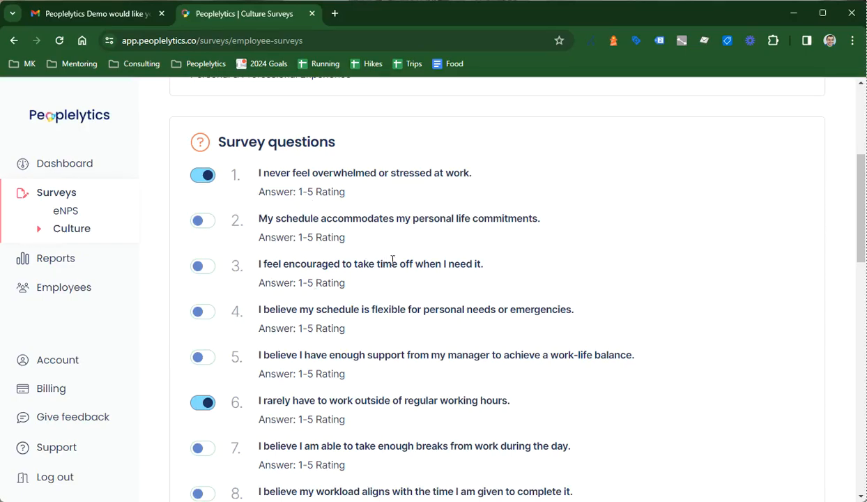
Review the survey email, switch the 5-day reminder email off and back on, and continue to employee selection.
scroll(389, 258, "down", 7)
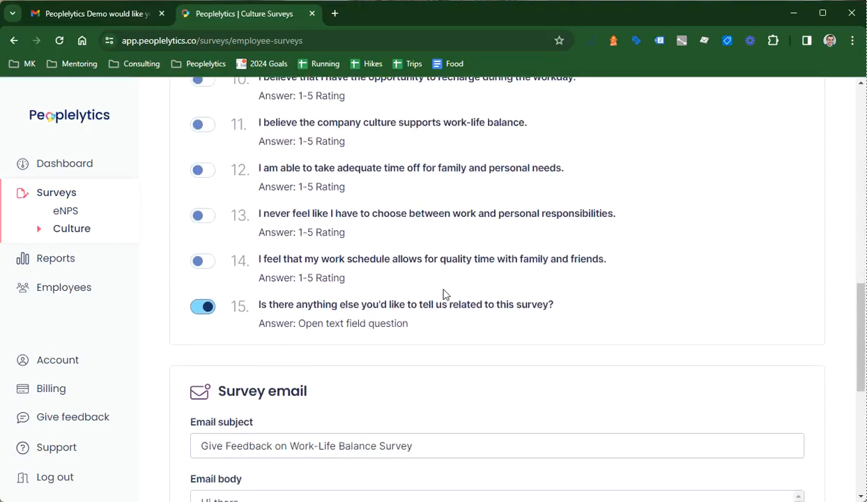
scroll(444, 294, "down", 4)
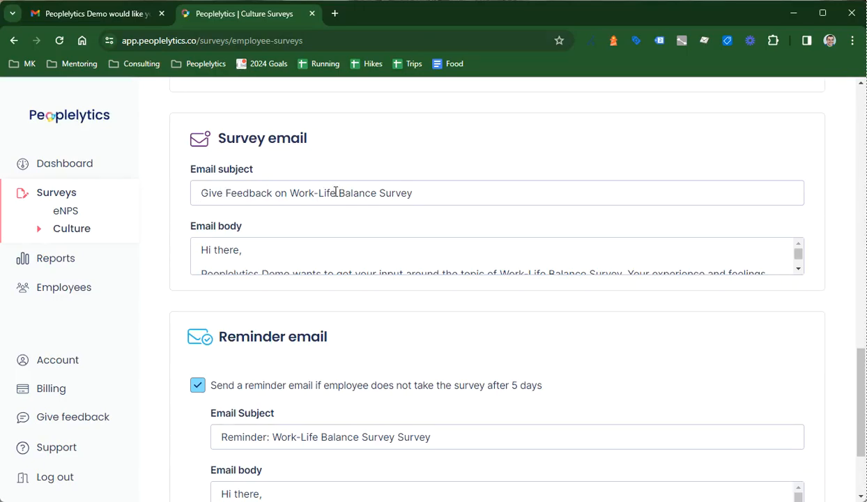
scroll(363, 252, "down", 3)
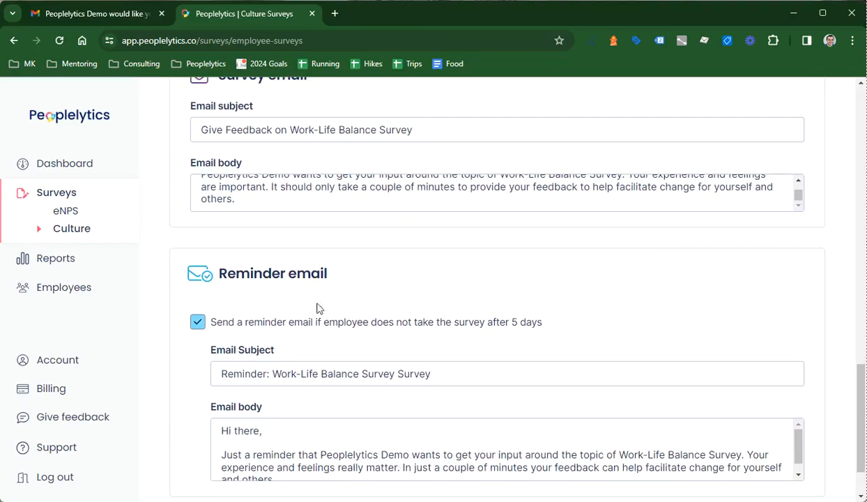
left_click(198, 323)
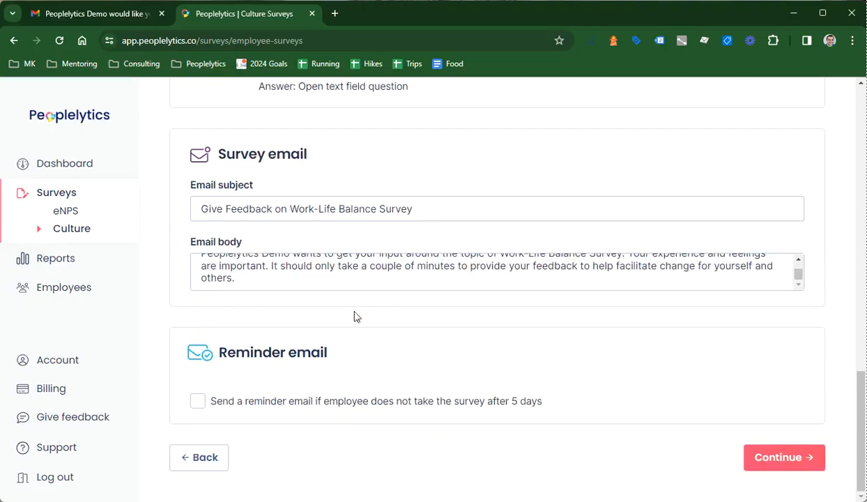
left_click(198, 402)
scroll(200, 407, "down", 1)
scroll(630, 307, "down", 1)
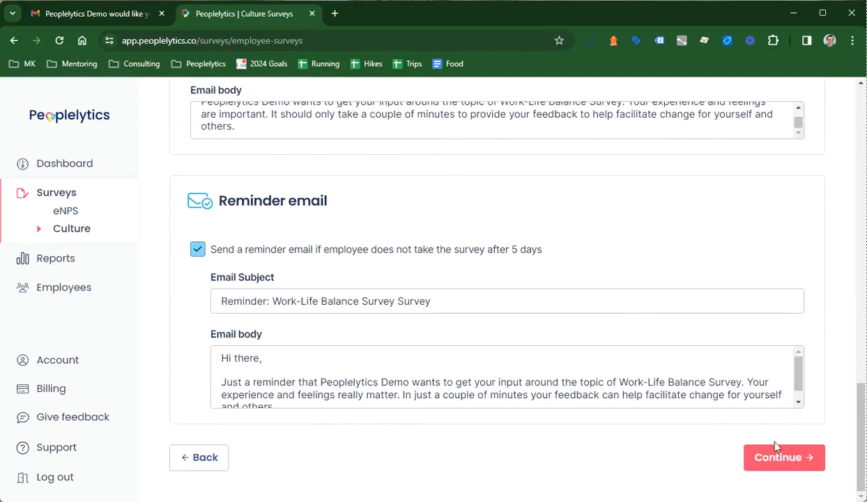
left_click(774, 466)
Look through the Department and Location filter options for choosing survey recipients.
scroll(543, 370, "up", 2)
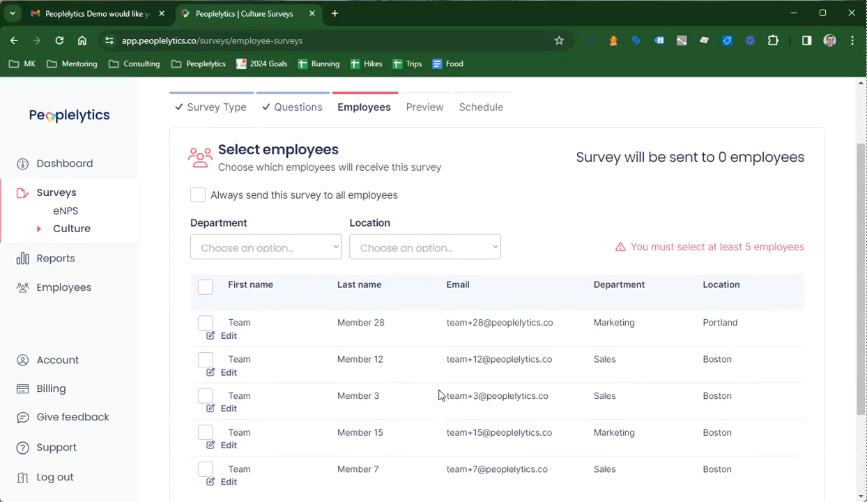
left_click(251, 257)
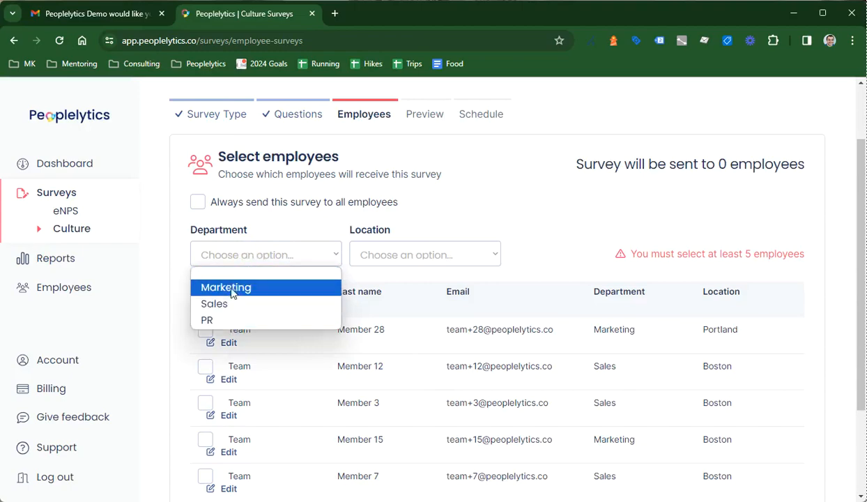
left_click(269, 258)
left_click(408, 256)
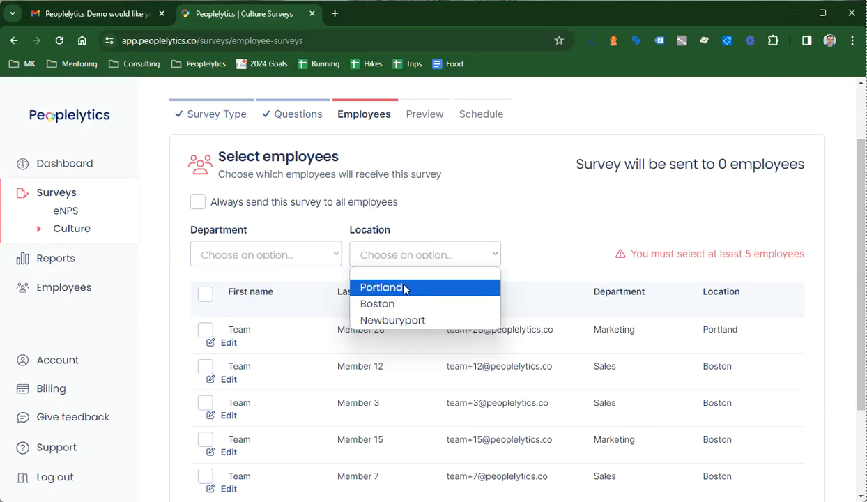
left_click(408, 274)
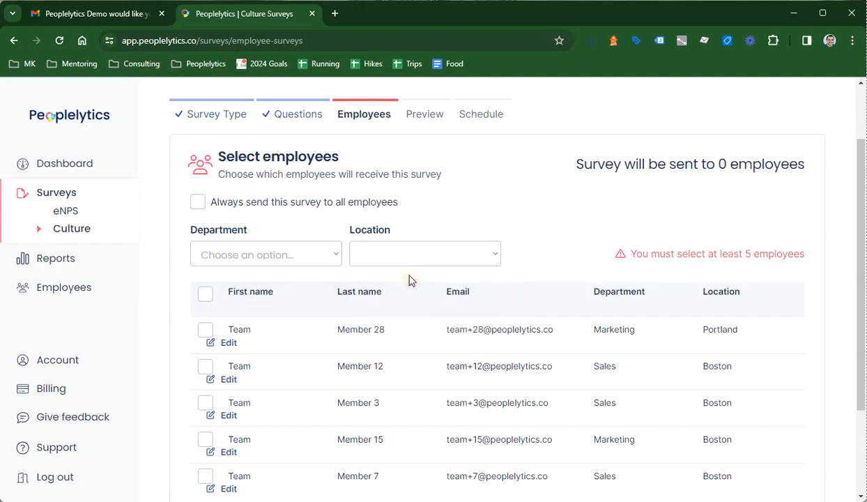
Set the survey to always be sent to all employees and continue to the preview.
left_click(199, 205)
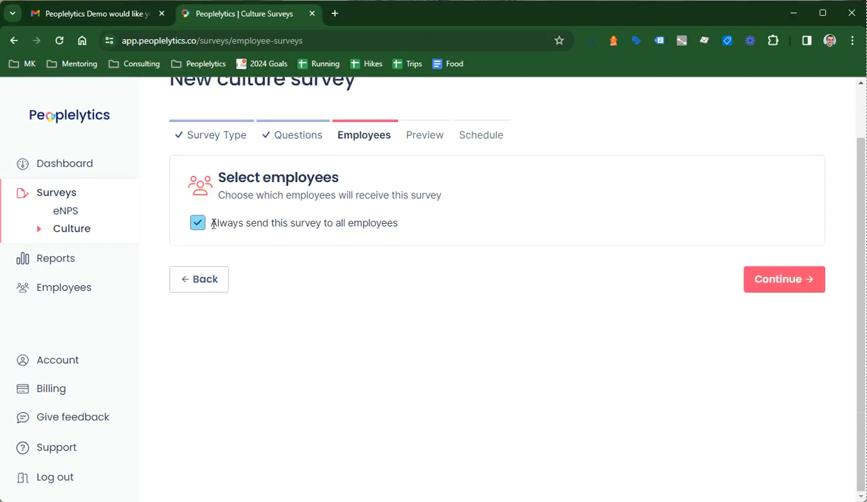
scroll(390, 237, "up", 1)
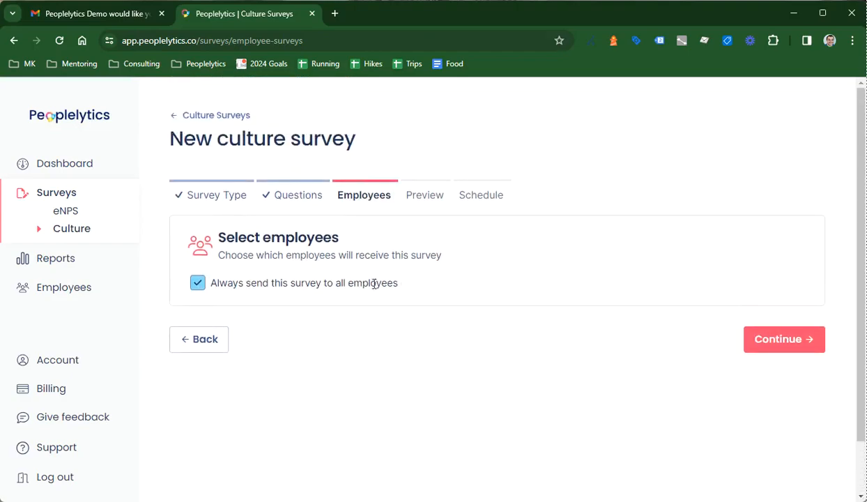
left_click(785, 344)
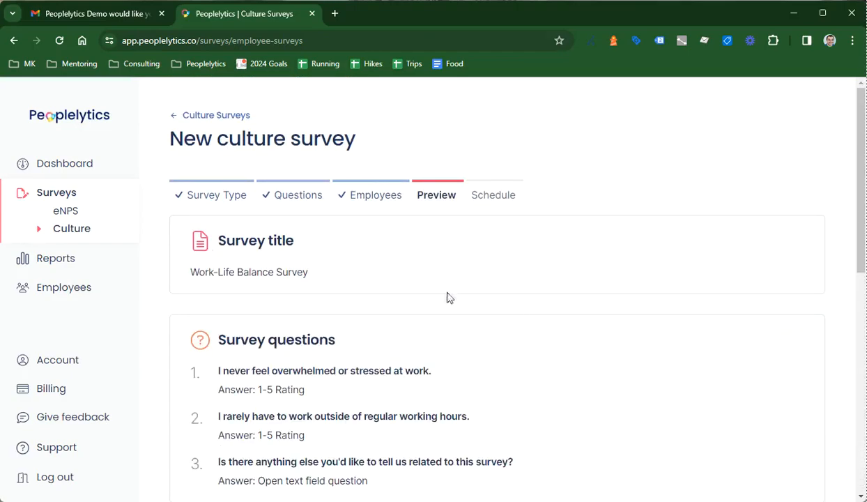
Go back through the employee selection and question stages and return to the survey preview.
scroll(441, 301, "down", 10)
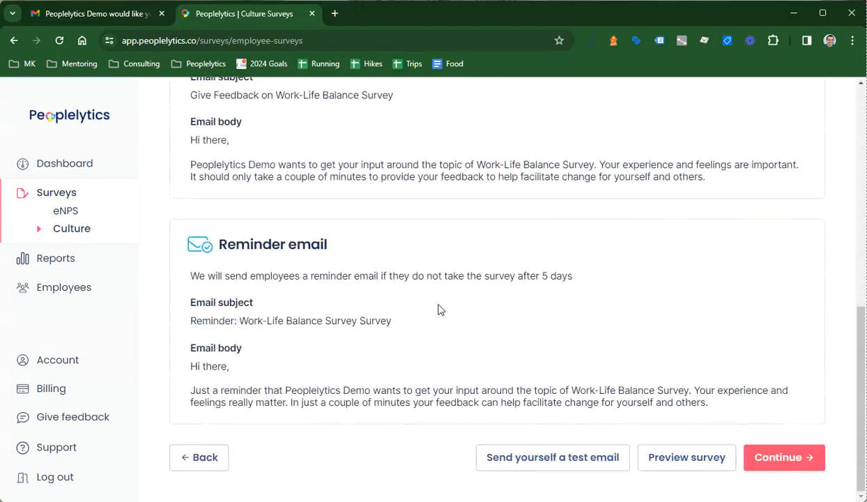
left_click(219, 461)
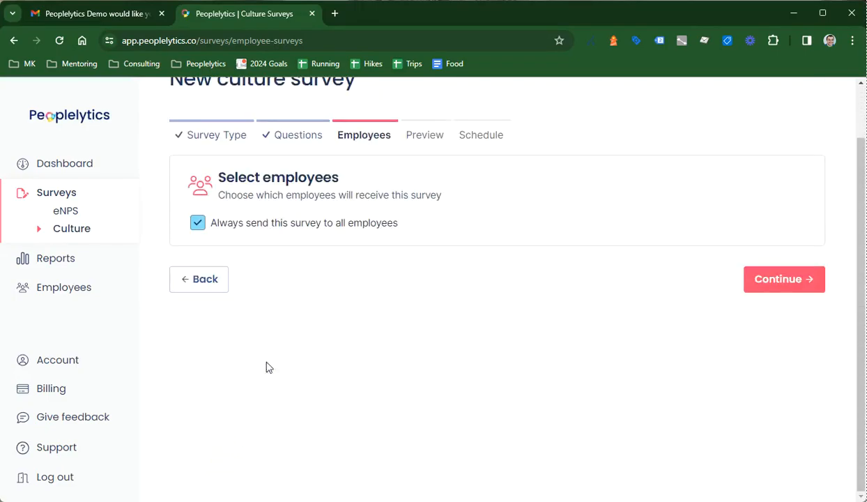
left_click(197, 222)
scroll(302, 214, "up", 2)
left_click(195, 201)
left_click(213, 280)
scroll(484, 271, "down", 15)
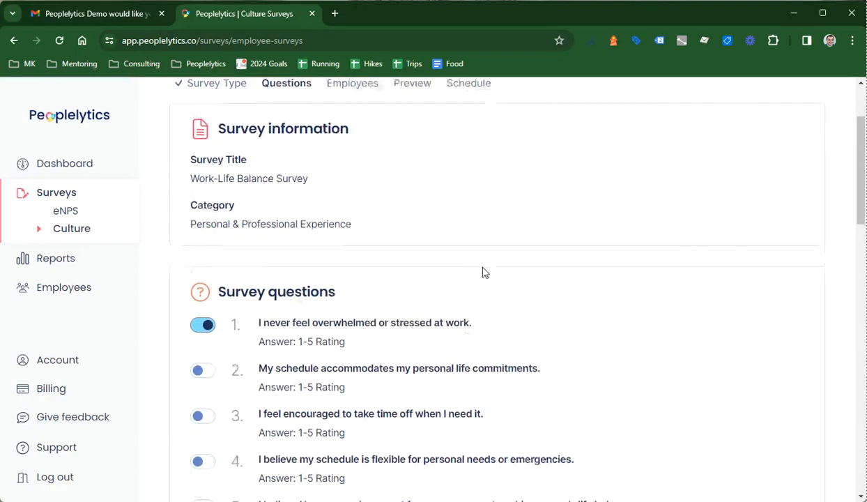
left_click(764, 457)
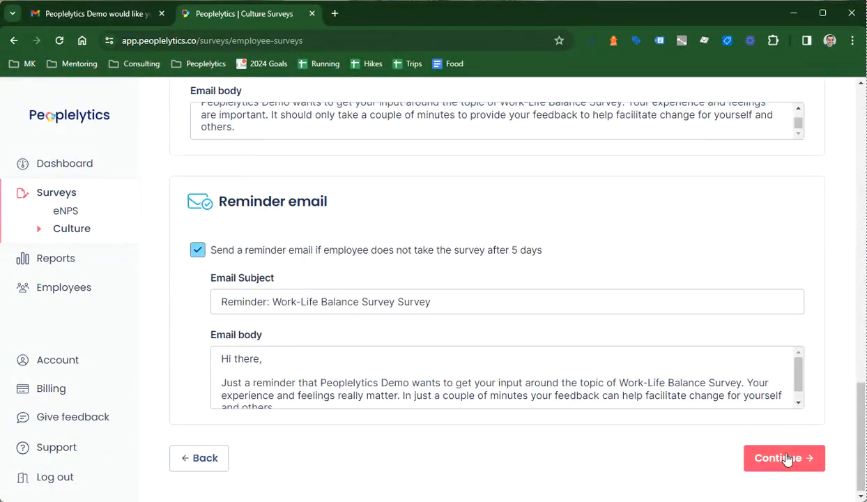
left_click(776, 289)
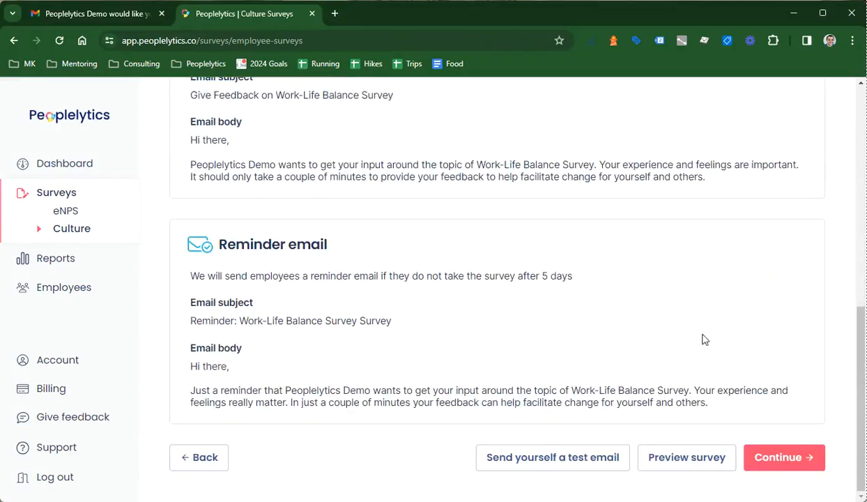
Review the previewed survey title, questions with their answer types, survey email and reminder email.
scroll(648, 341, "up", 15)
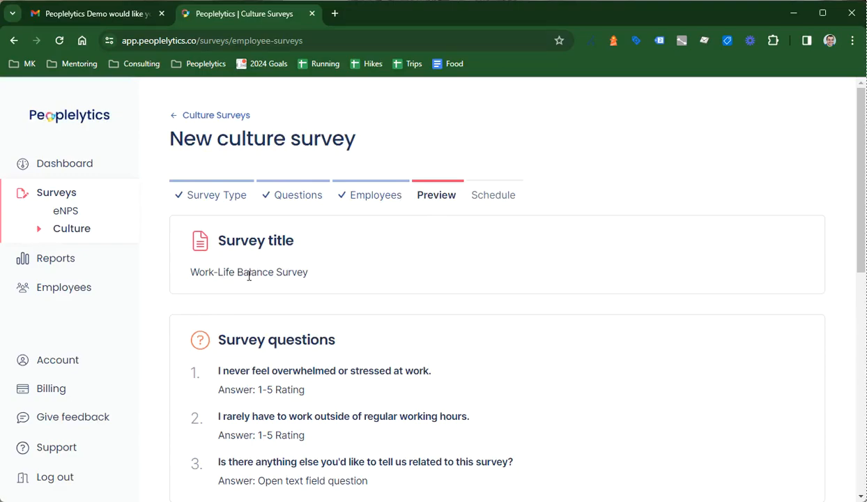
scroll(266, 252, "down", 2)
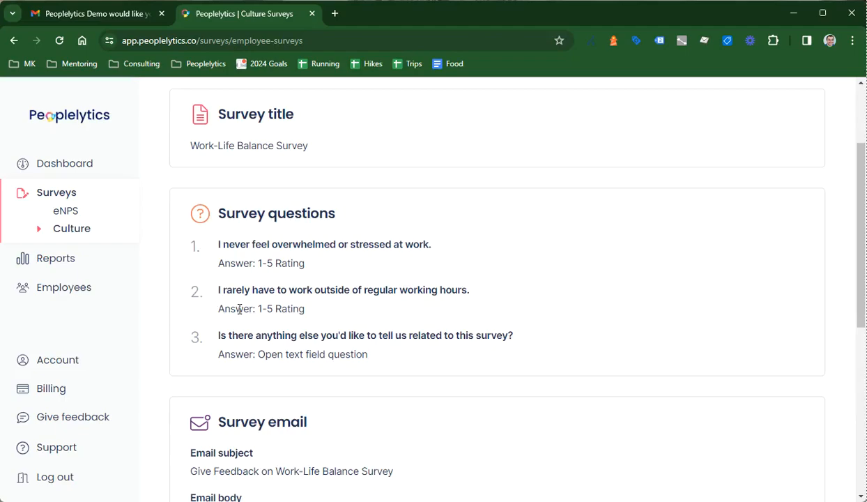
scroll(280, 304, "down", 2)
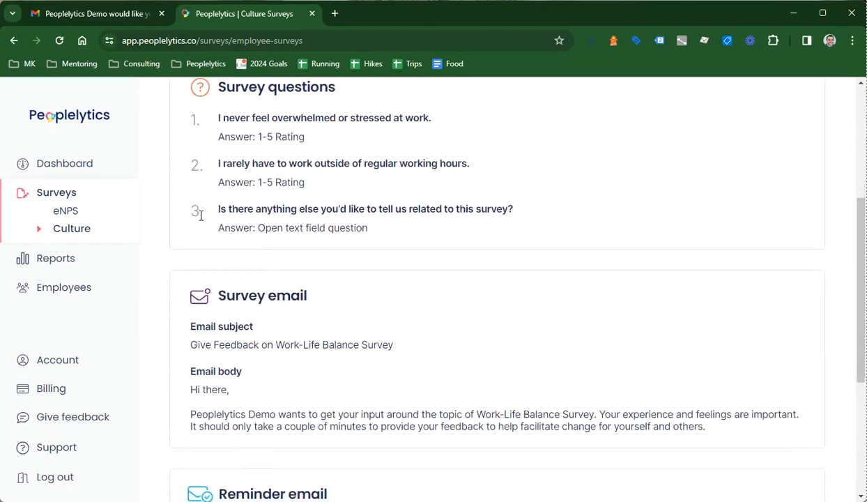
left_click_drag(219, 230, 358, 230)
left_click(358, 227)
scroll(300, 214, "down", 2)
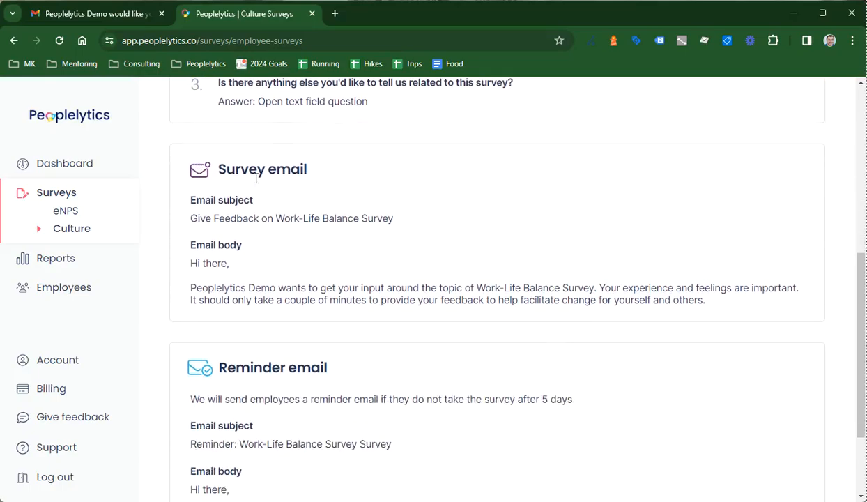
scroll(265, 225, "down", 2)
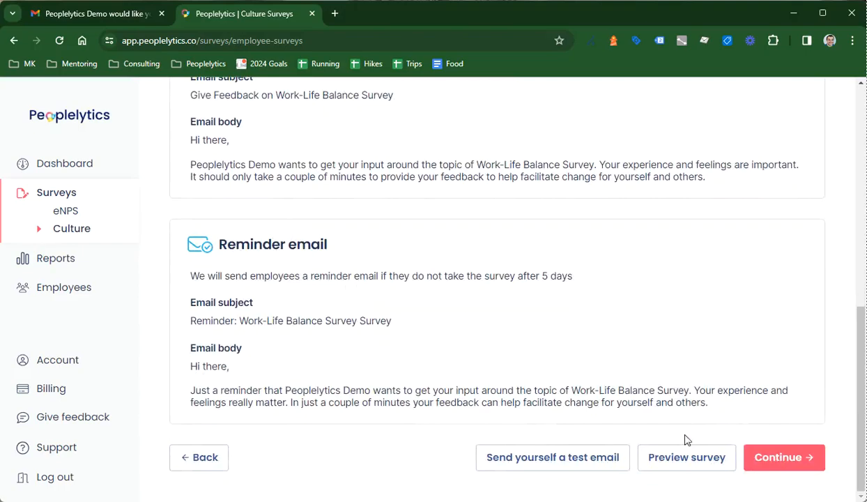
Step through the Work-Life Balance Survey questions in the employee preview, close the preview and send yourself a test email.
left_click(686, 459)
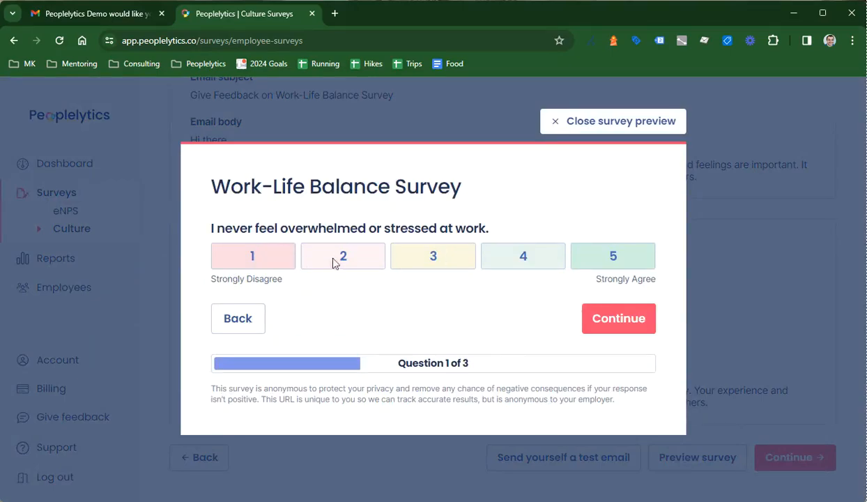
left_click(619, 320)
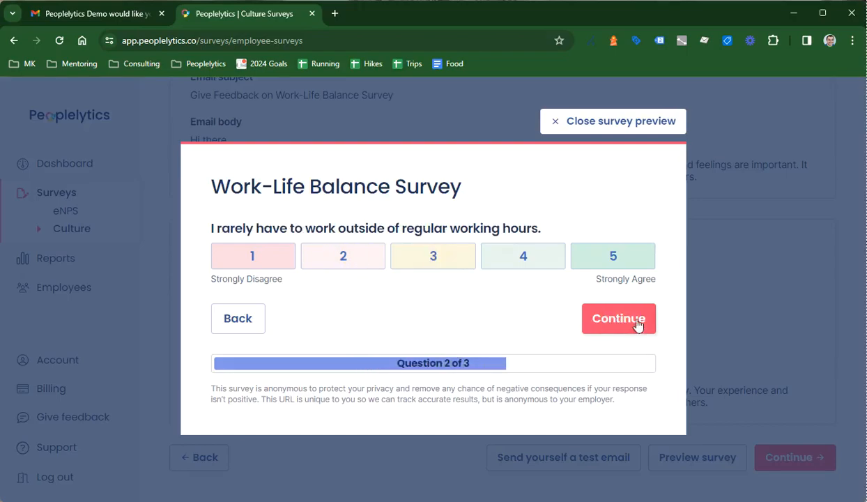
left_click(613, 318)
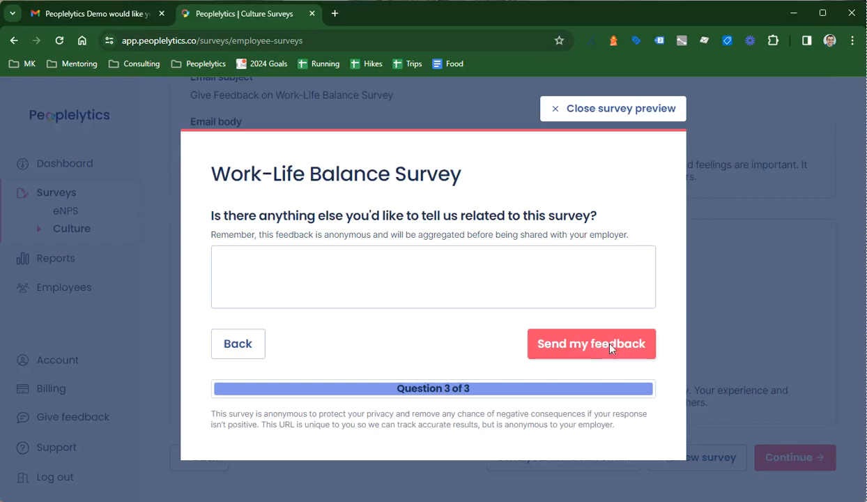
left_click(599, 109)
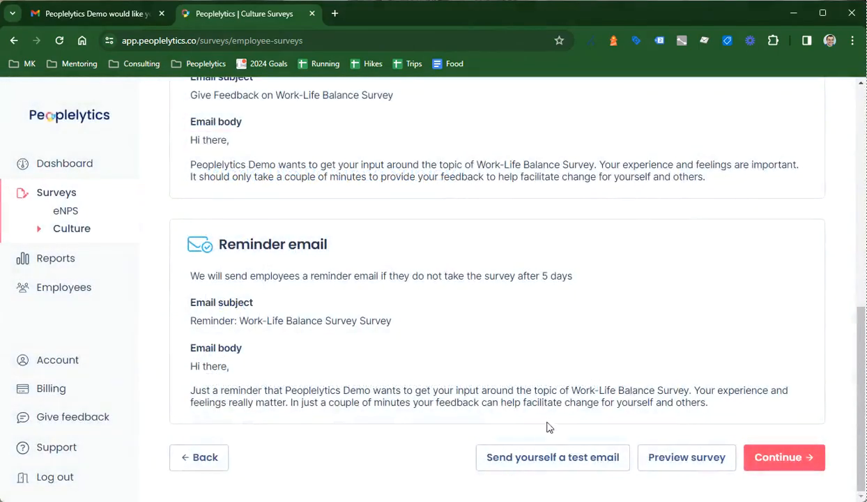
left_click(557, 463)
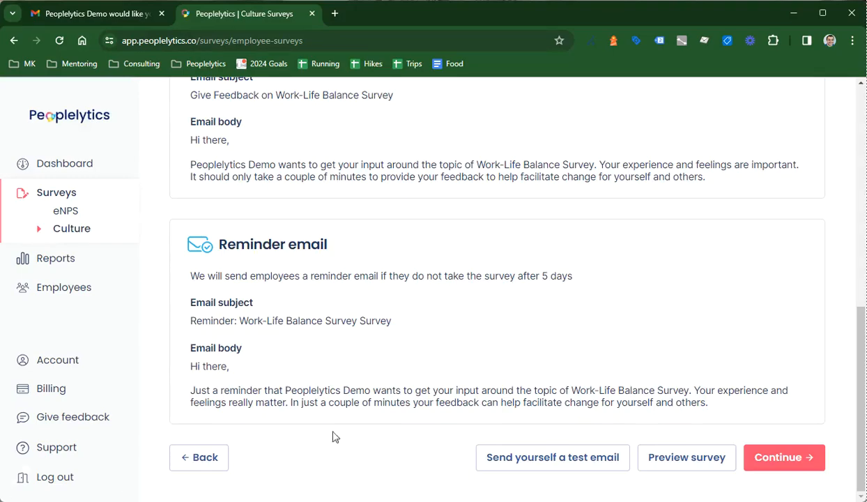
Schedule the survey for 3/09/2024 at 1:15 PM, repeating every 3 months, and return to the Culture Surveys list.
left_click(786, 464)
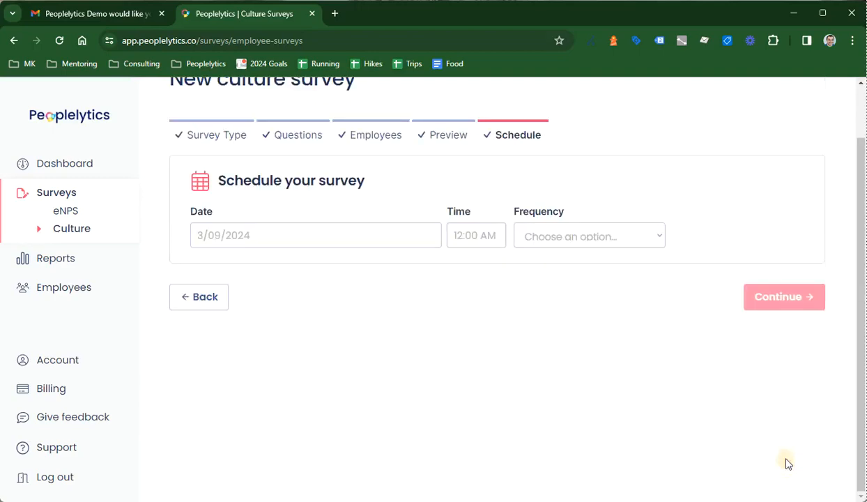
scroll(558, 376, "up", 2)
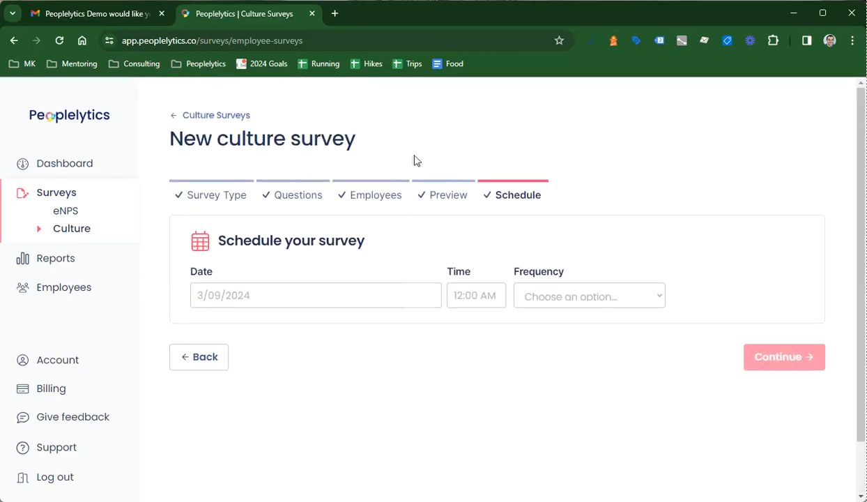
left_click(301, 295)
left_click(473, 382)
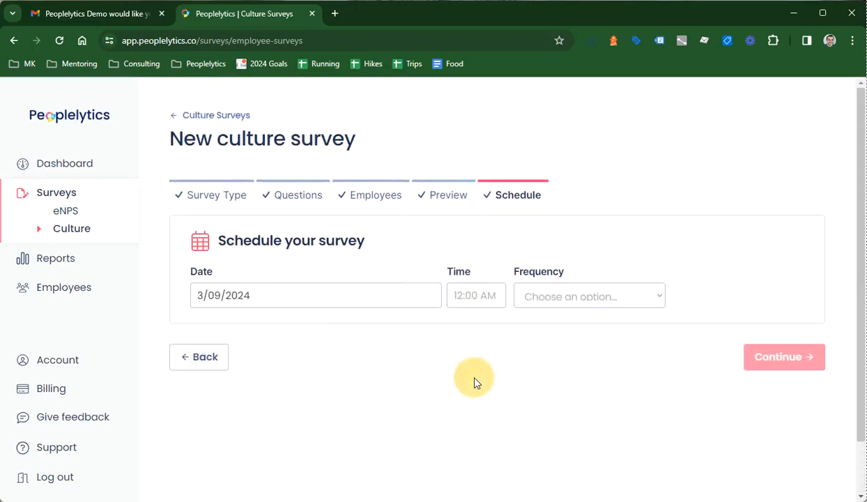
left_click(471, 296)
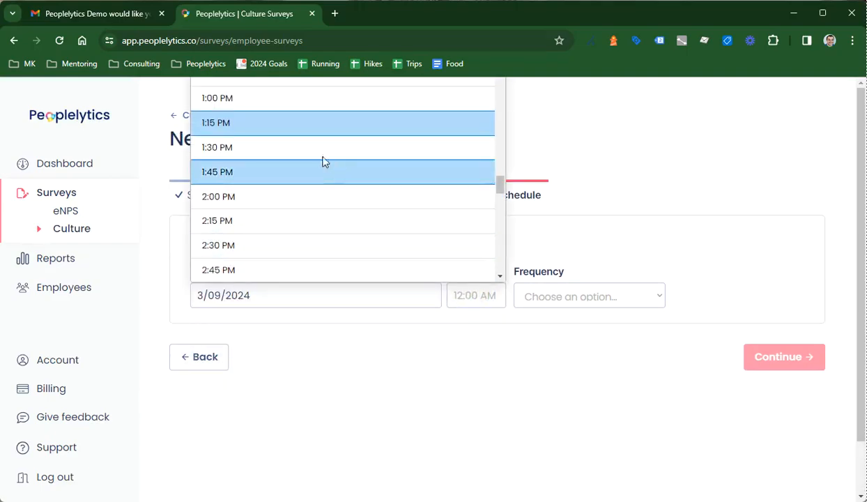
left_click(287, 120)
left_click(583, 298)
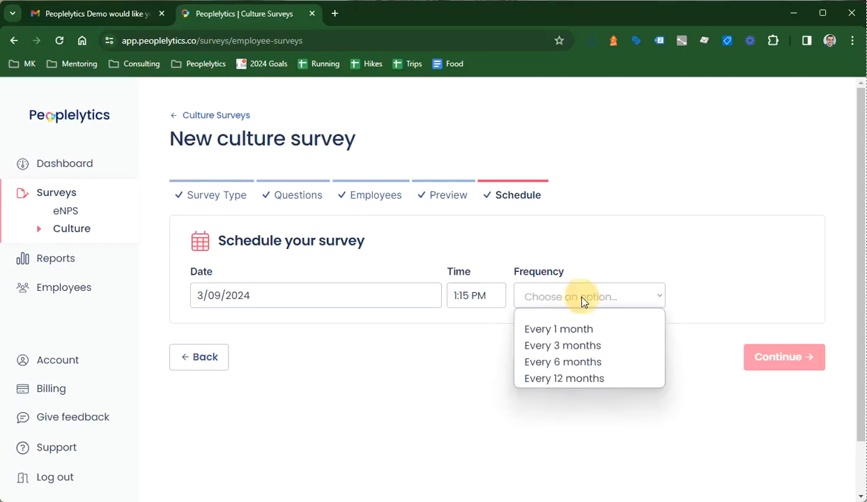
left_click(603, 345)
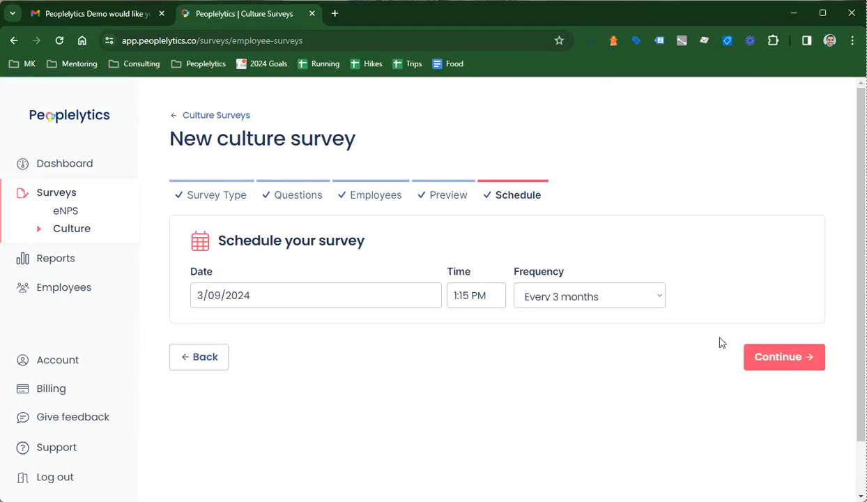
left_click(779, 357)
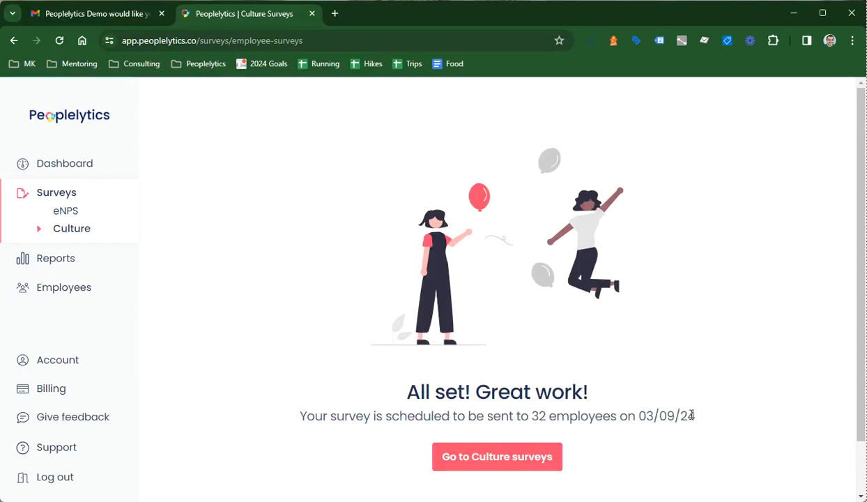
left_click(506, 457)
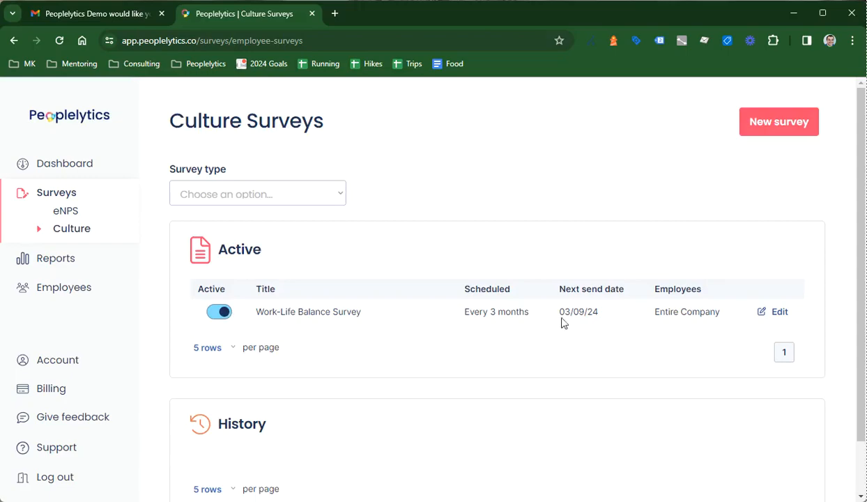
Deactivate and reactivate the Work-Life Balance Survey in the active surveys list, leaving it active.
left_click(220, 314)
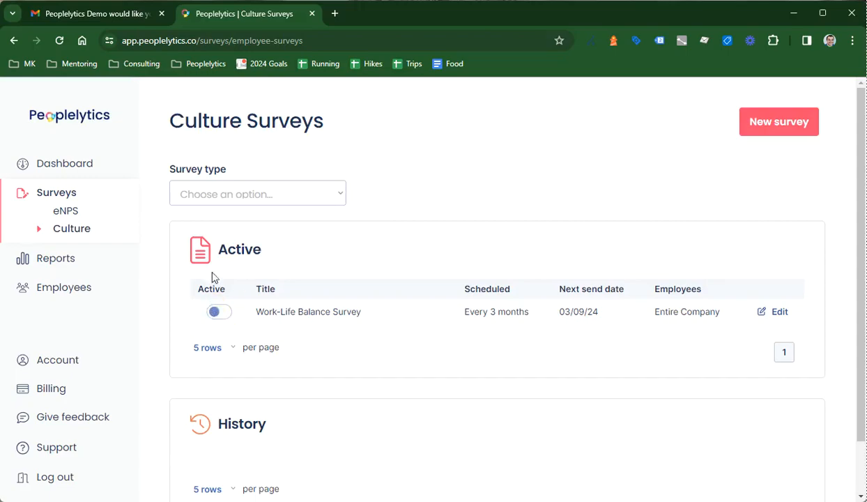
left_click(219, 315)
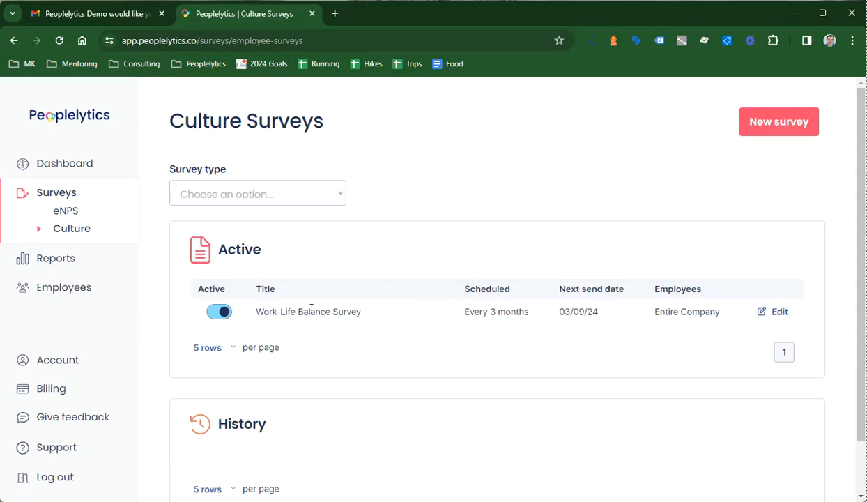
left_click(222, 314)
left_click(217, 312)
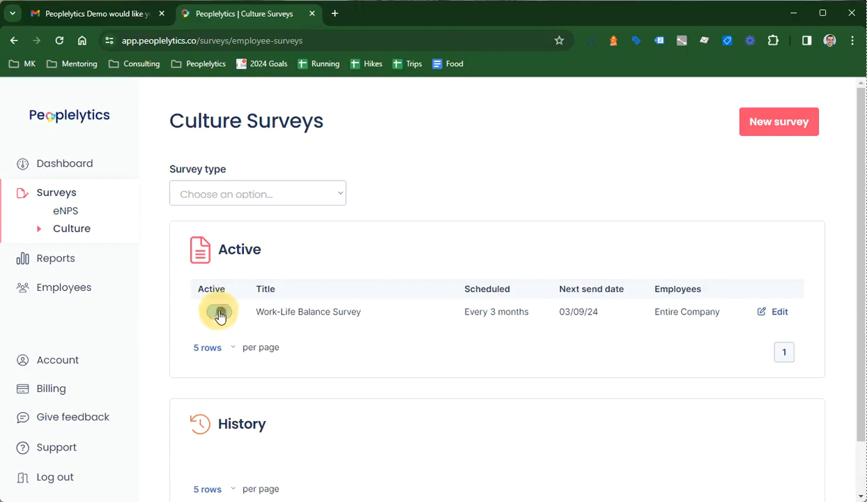
Open the dashboard and check the Work-Life Balance Survey's title, scheduled time and employees among the upcoming surveys.
left_click(72, 165)
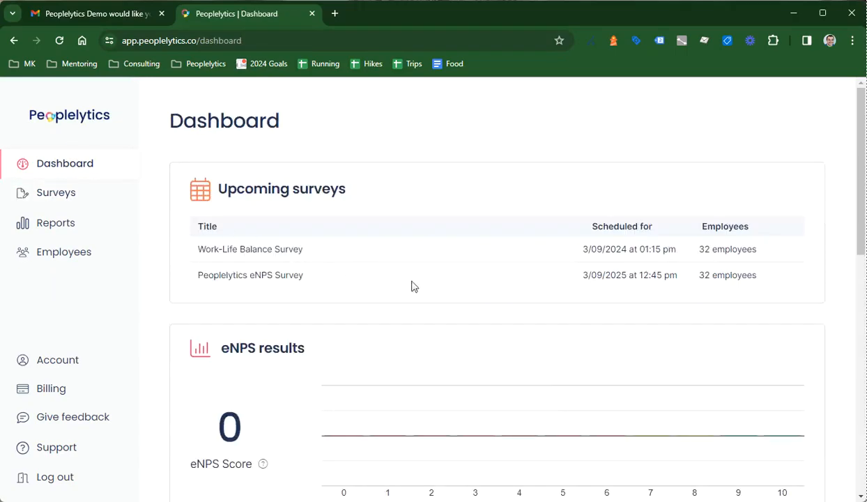
left_click_drag(207, 247, 333, 264)
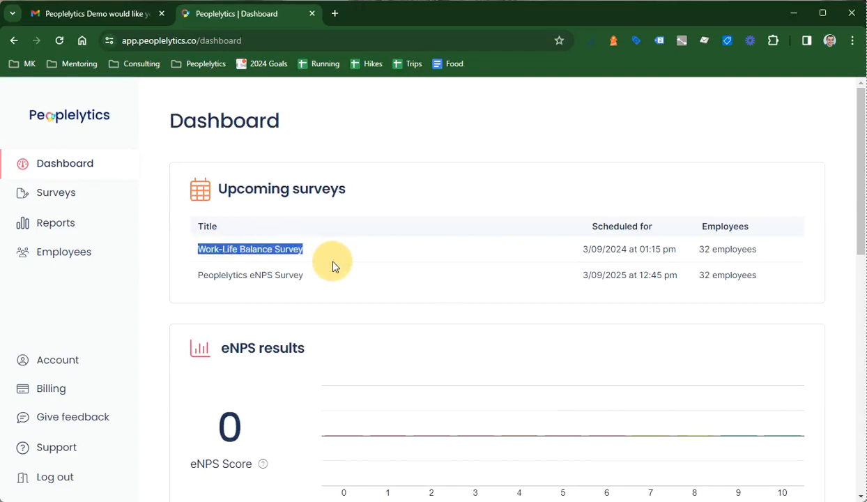
left_click(578, 248)
left_click_drag(578, 248, 764, 252)
left_click(706, 248)
left_click(758, 255)
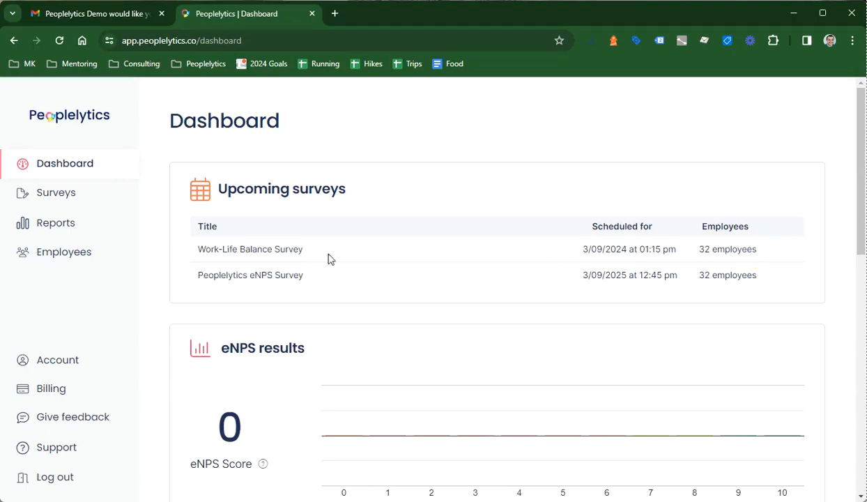